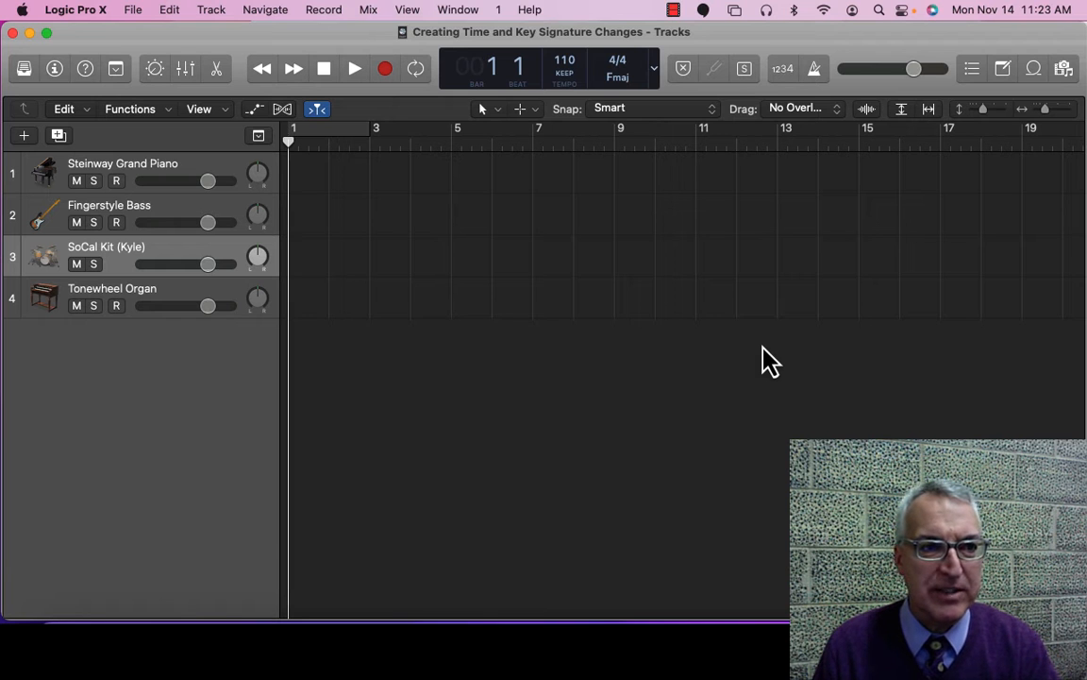
# Check the advanced preferences for the Show Advanced Tools option, then close the preferences
pyautogui.click(68, 10)
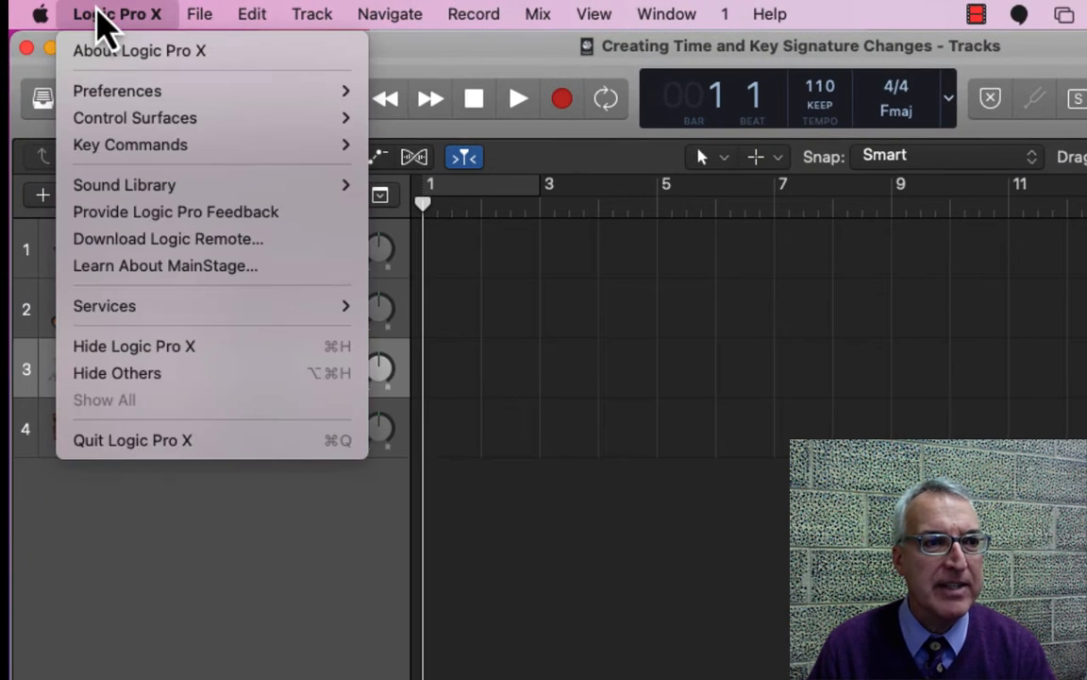
pyautogui.moveTo(133, 98)
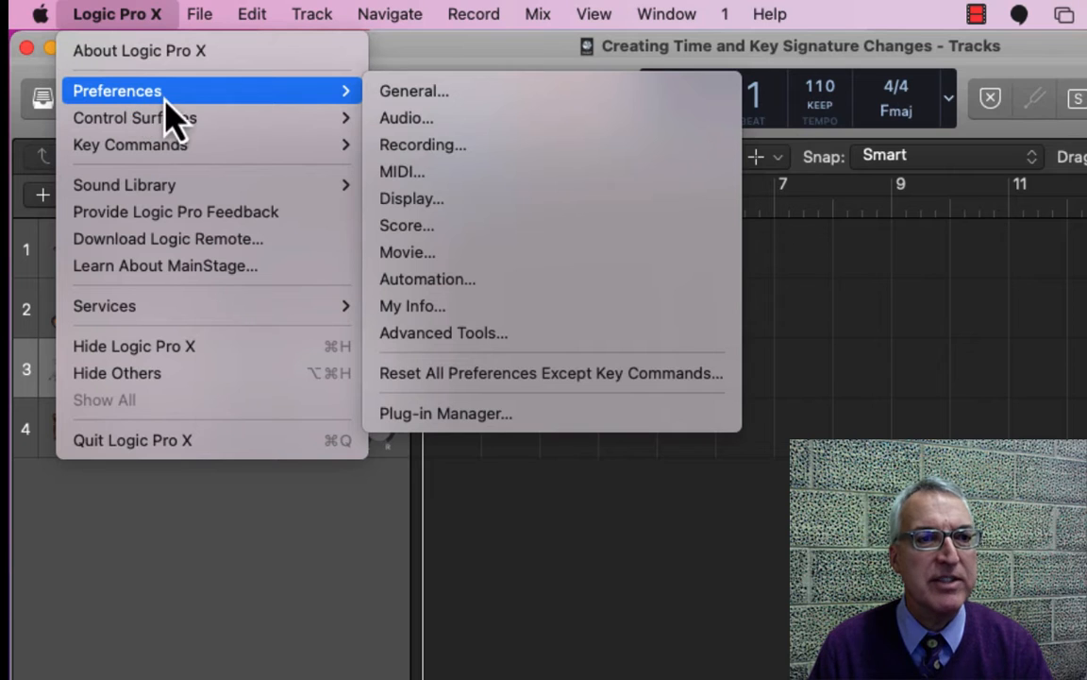
pyautogui.click(411, 95)
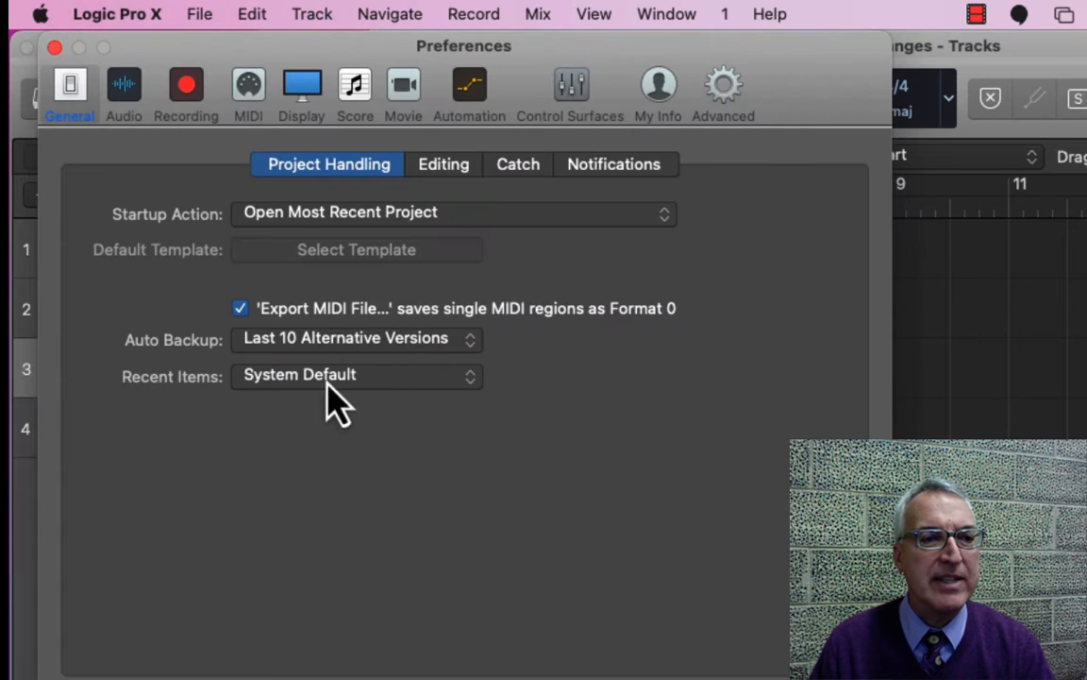
pyautogui.click(725, 95)
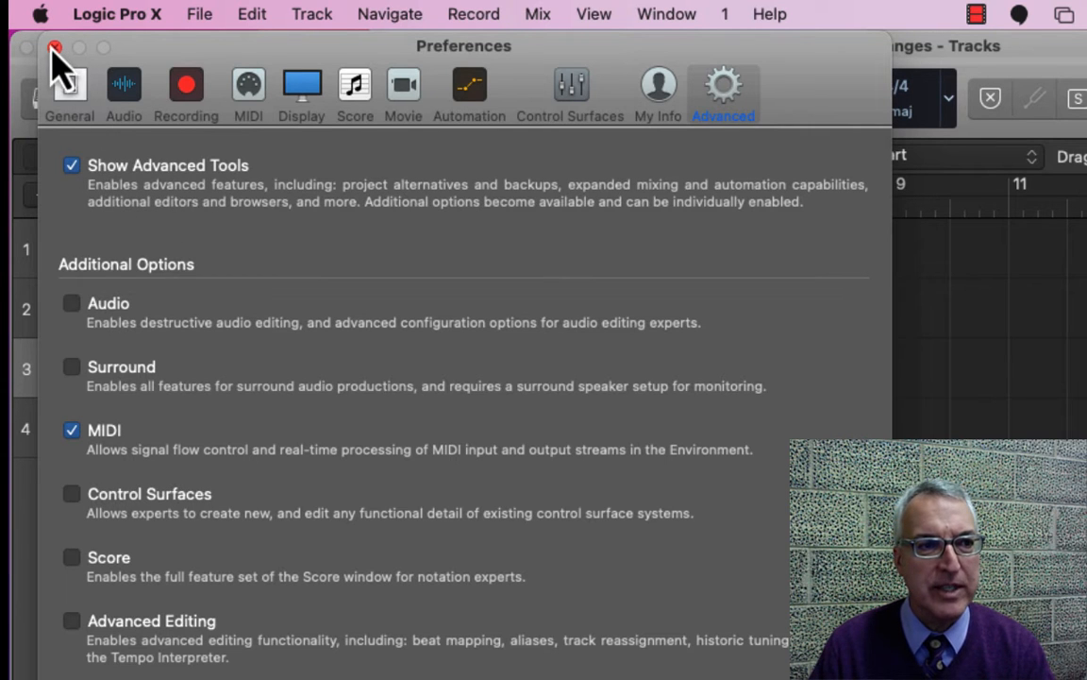
pyautogui.click(54, 48)
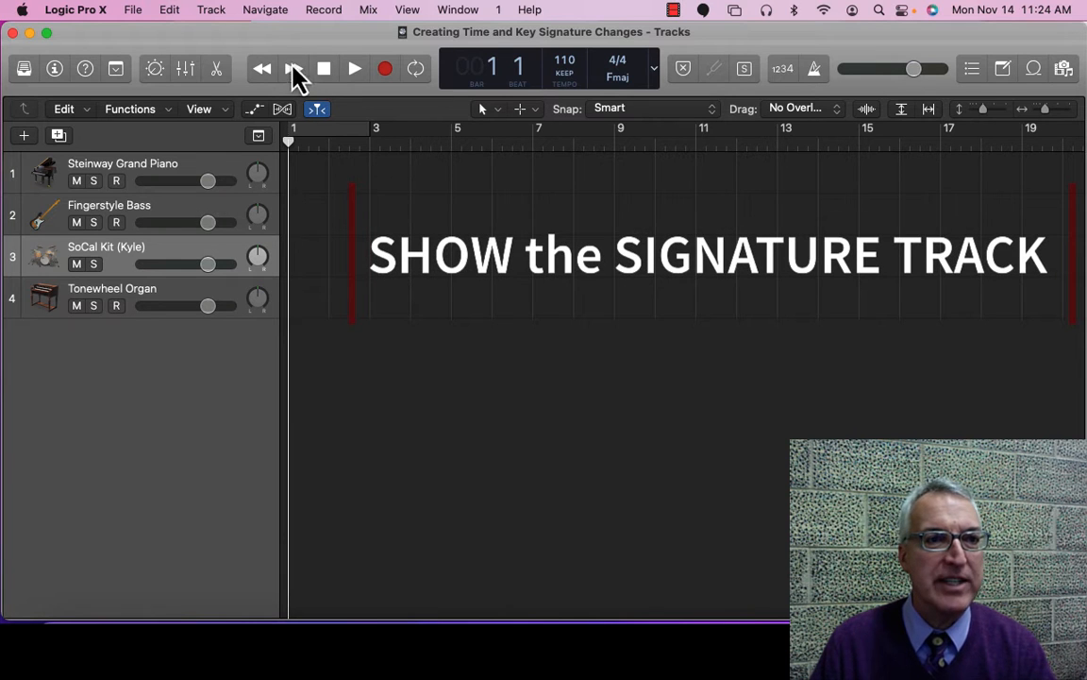
# Show the global Signature track above the instrument tracks
pyautogui.click(212, 11)
pyautogui.click(211, 11)
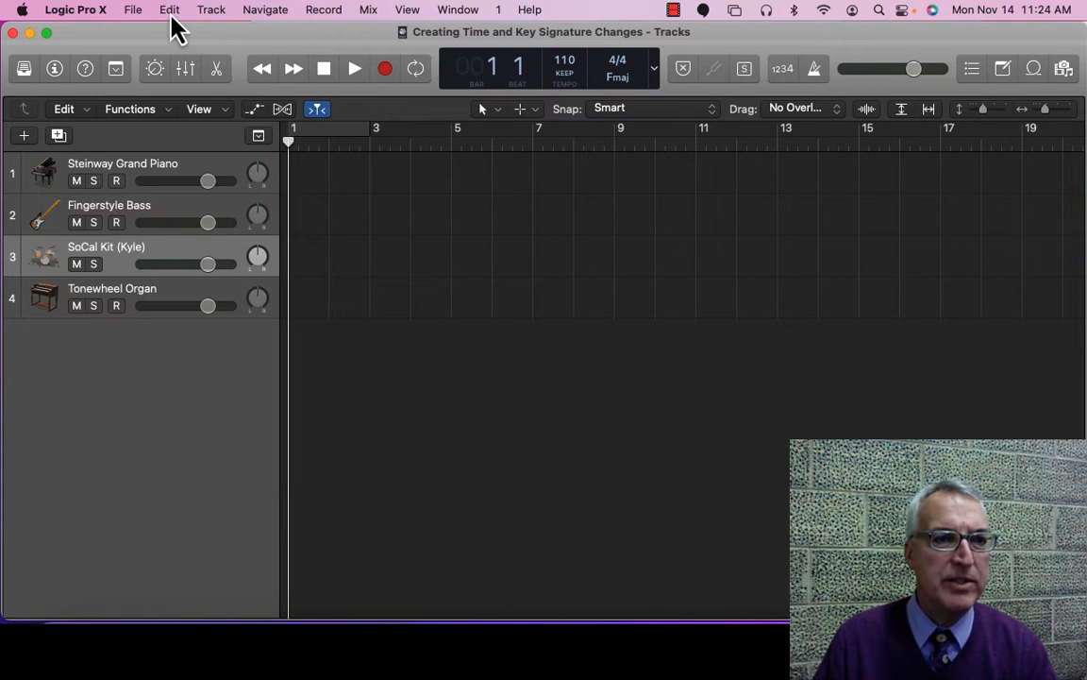
pyautogui.click(210, 13)
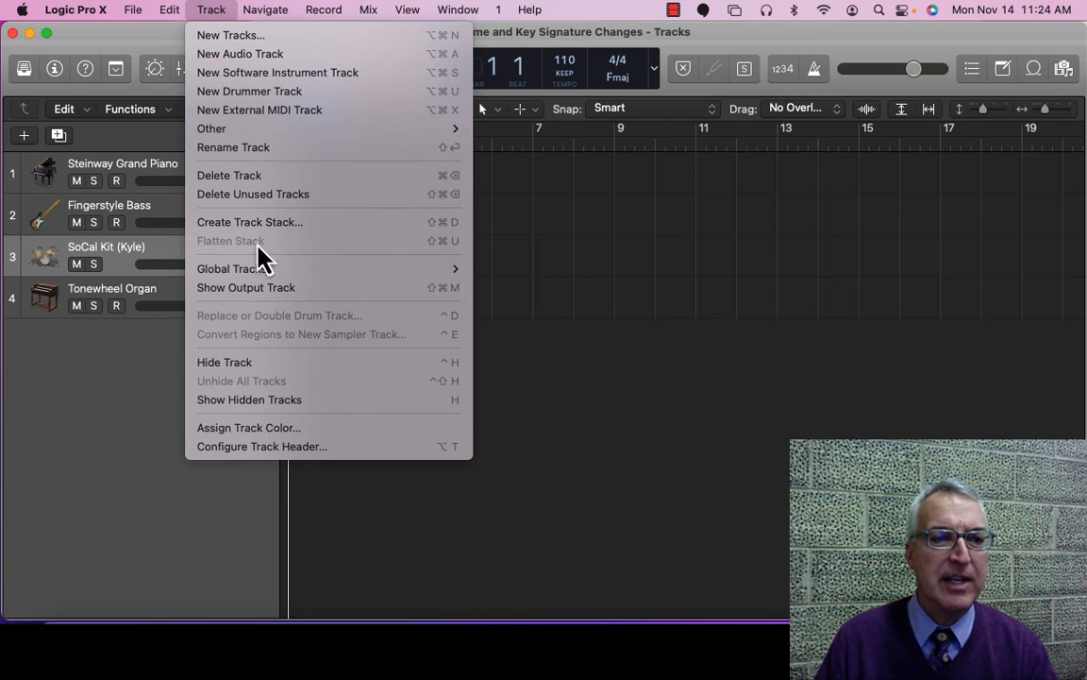
pyautogui.moveTo(455, 283)
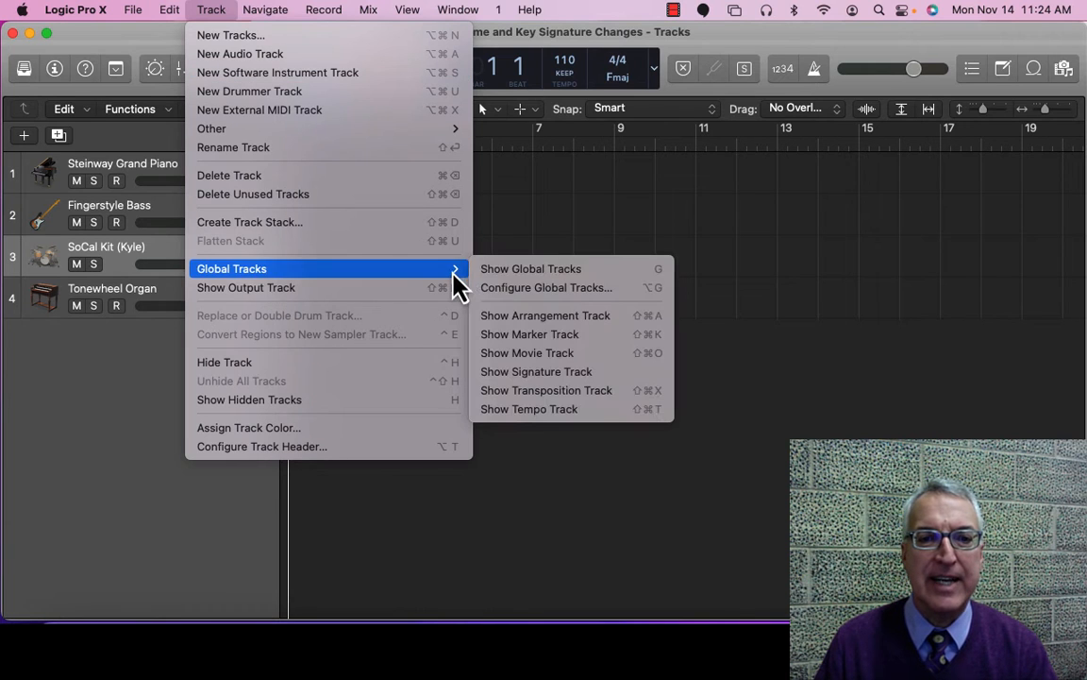
pyautogui.click(519, 374)
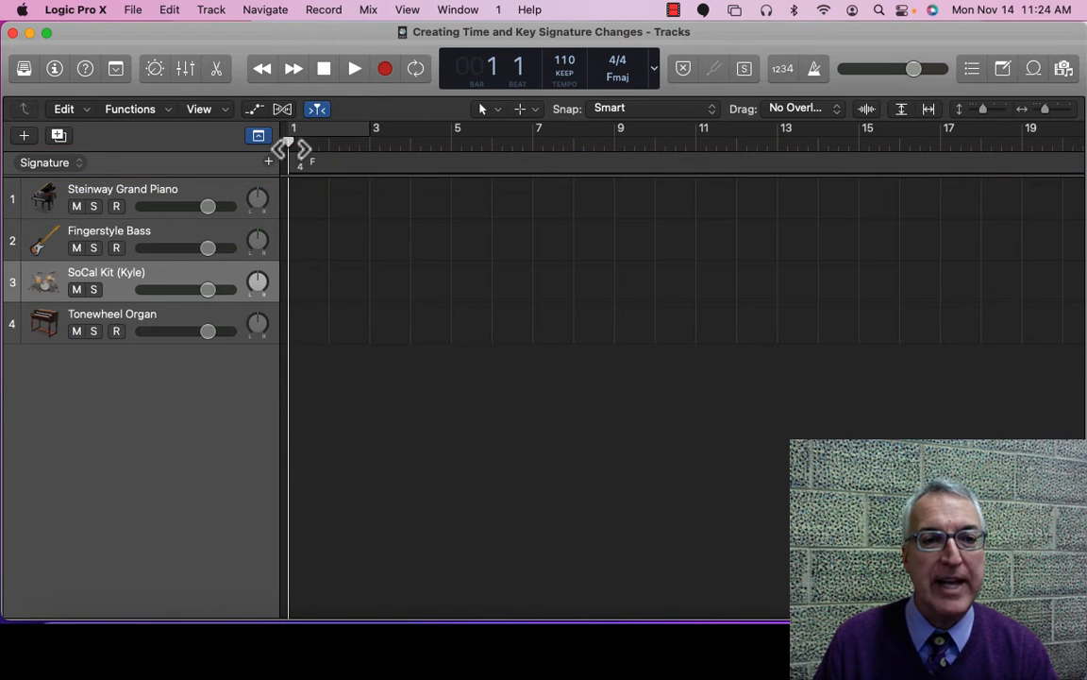
# Move the playhead to bar 8 and change the time signature there to 2/4
pyautogui.moveTo(289, 146); pyautogui.dragTo(453, 147)
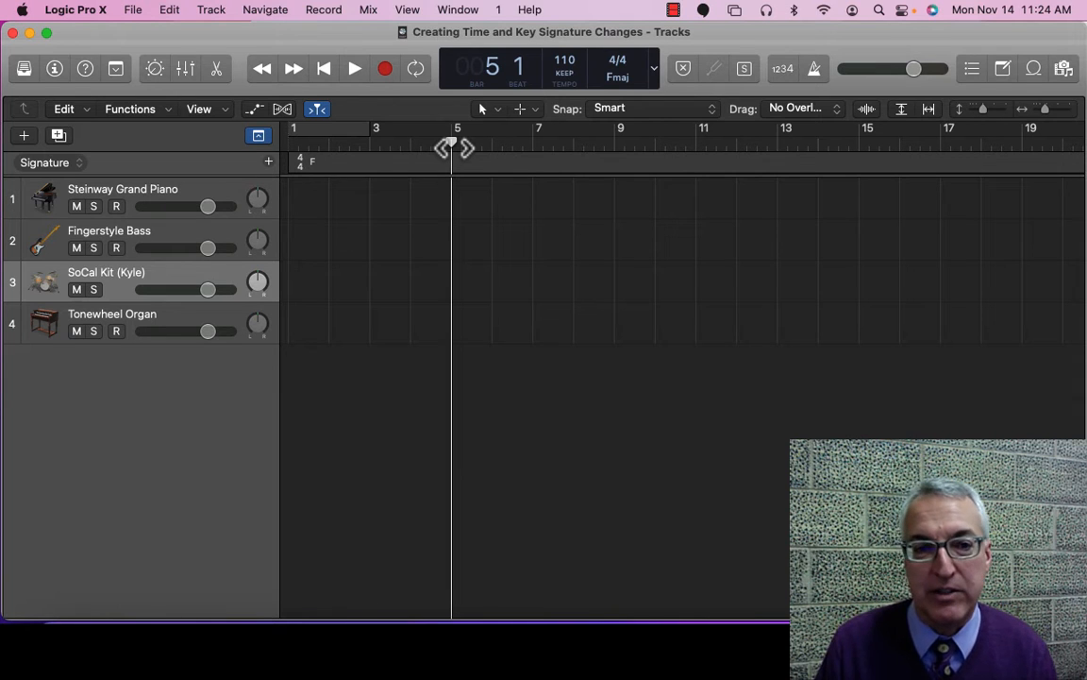
pyautogui.moveTo(453, 146); pyautogui.dragTo(573, 146)
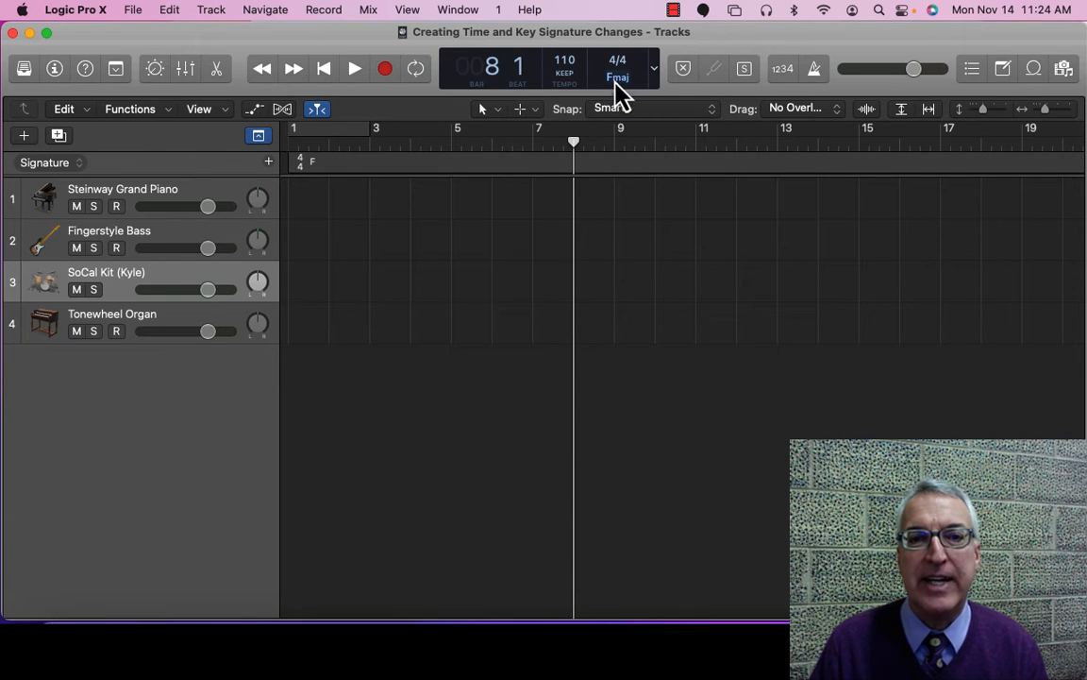
pyautogui.click(1050, 118)
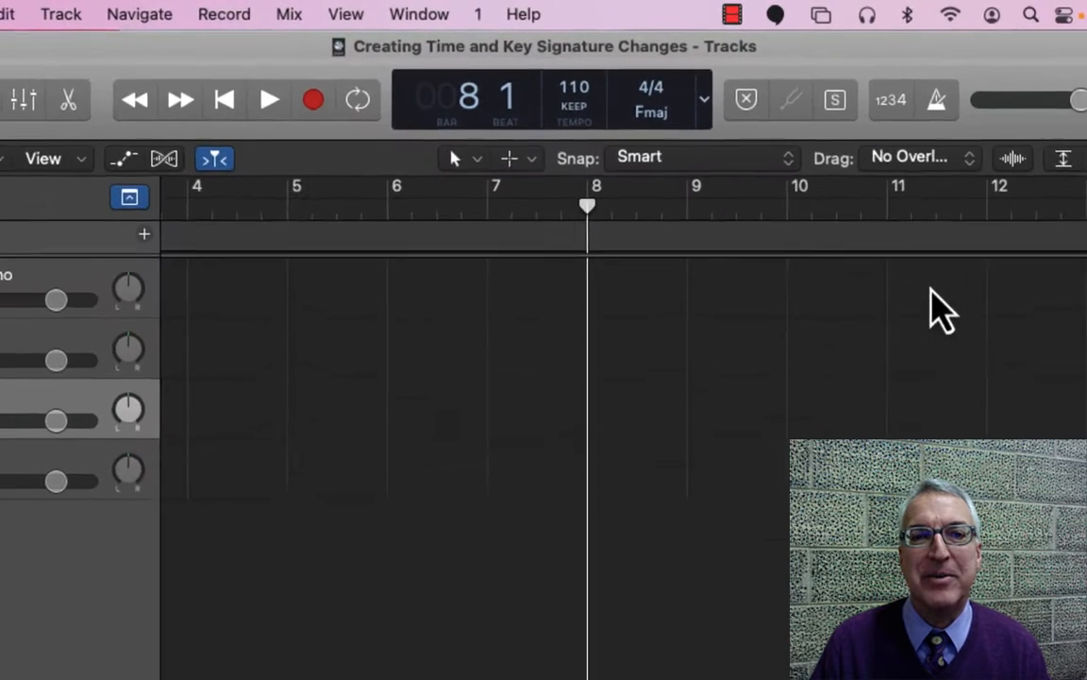
pyautogui.click(668, 106)
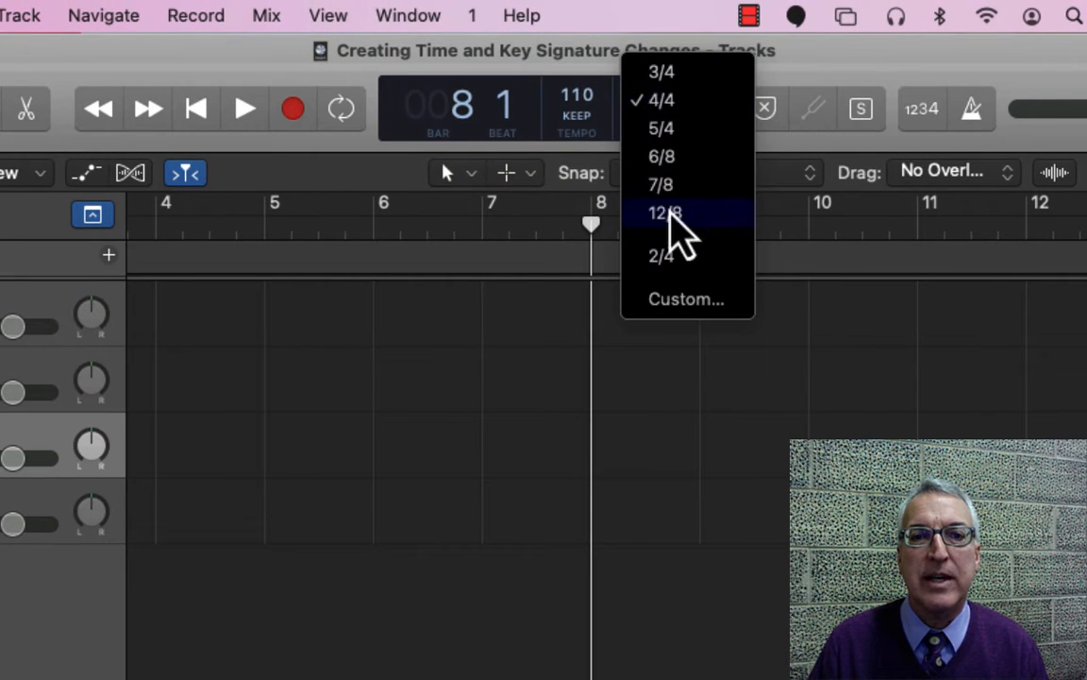
pyautogui.click(708, 274)
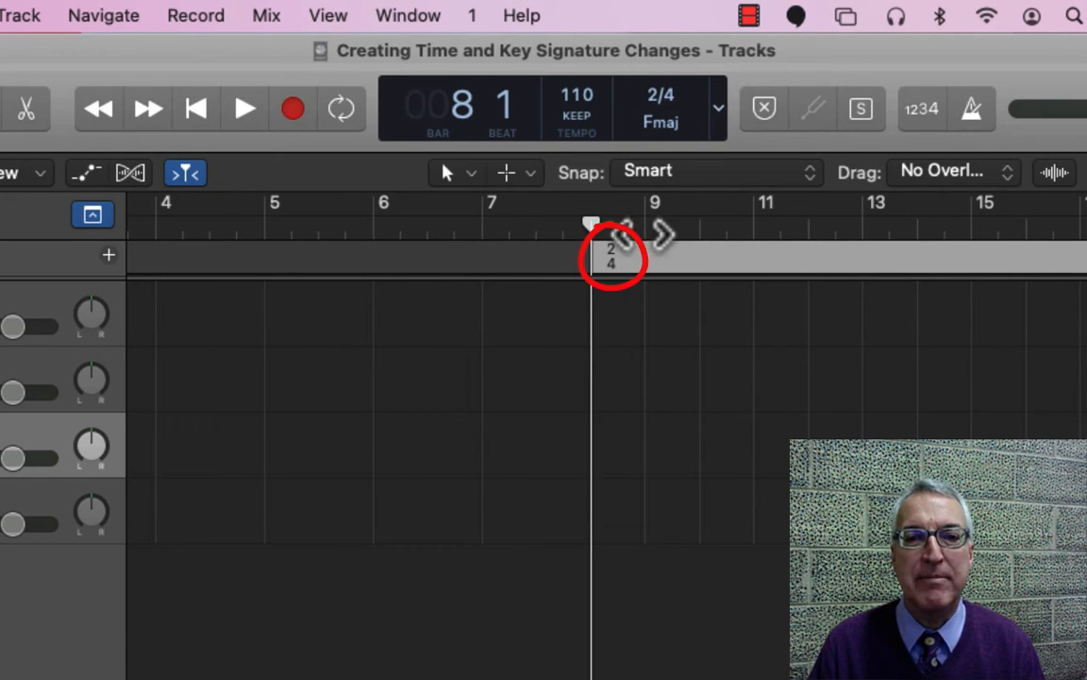
# Return the time signature to 4/4 at bar 9
pyautogui.click(644, 232)
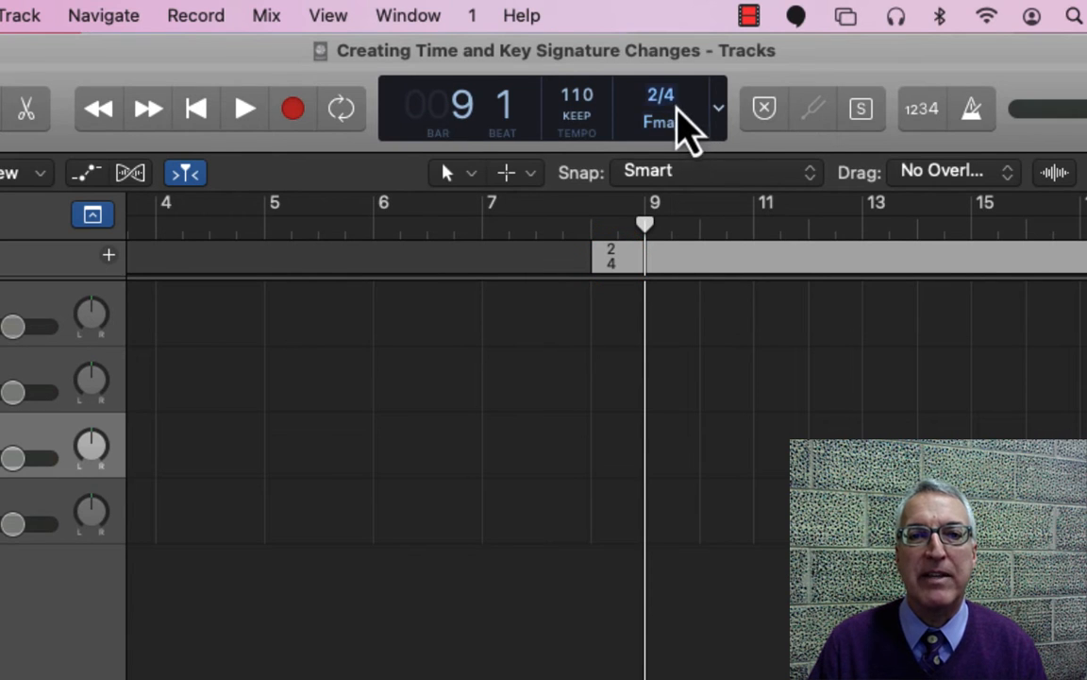
pyautogui.click(672, 104)
pyautogui.moveTo(680, 25)
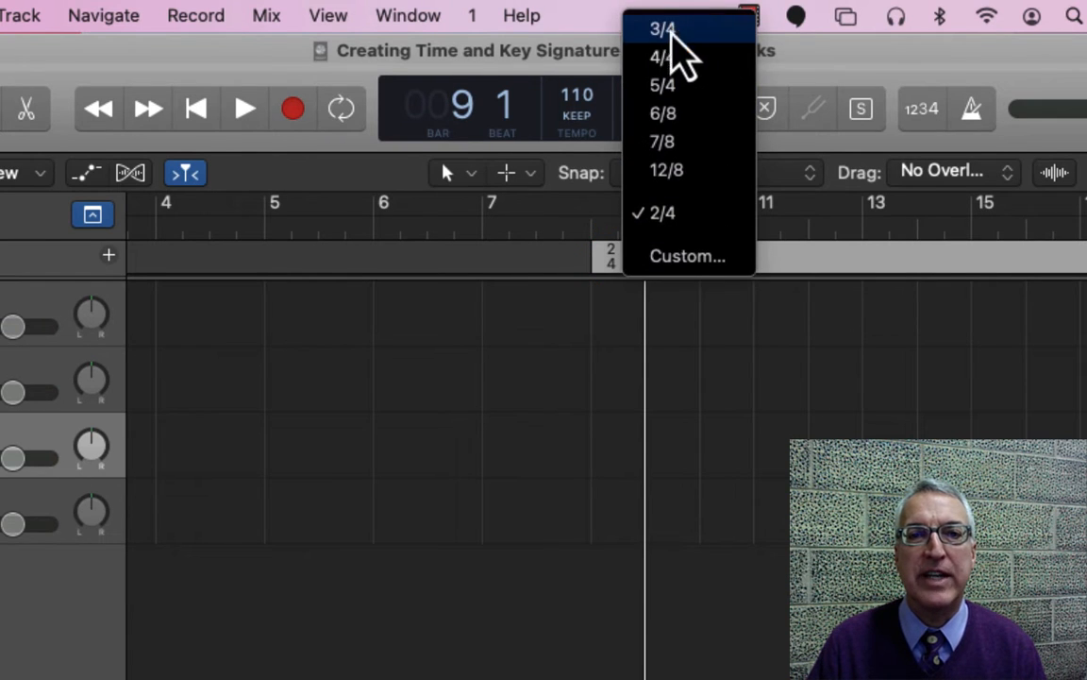
pyautogui.click(670, 59)
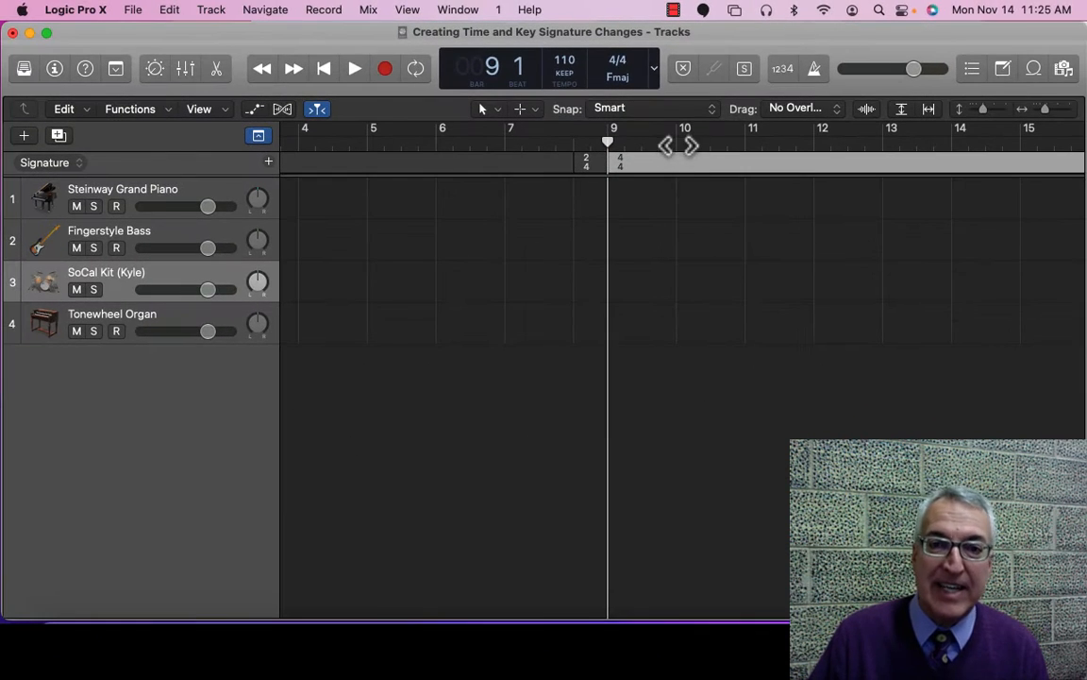
# Change the time signature to 6/8 at bar 10 and back to 4/4 at bar 13
pyautogui.click(672, 142)
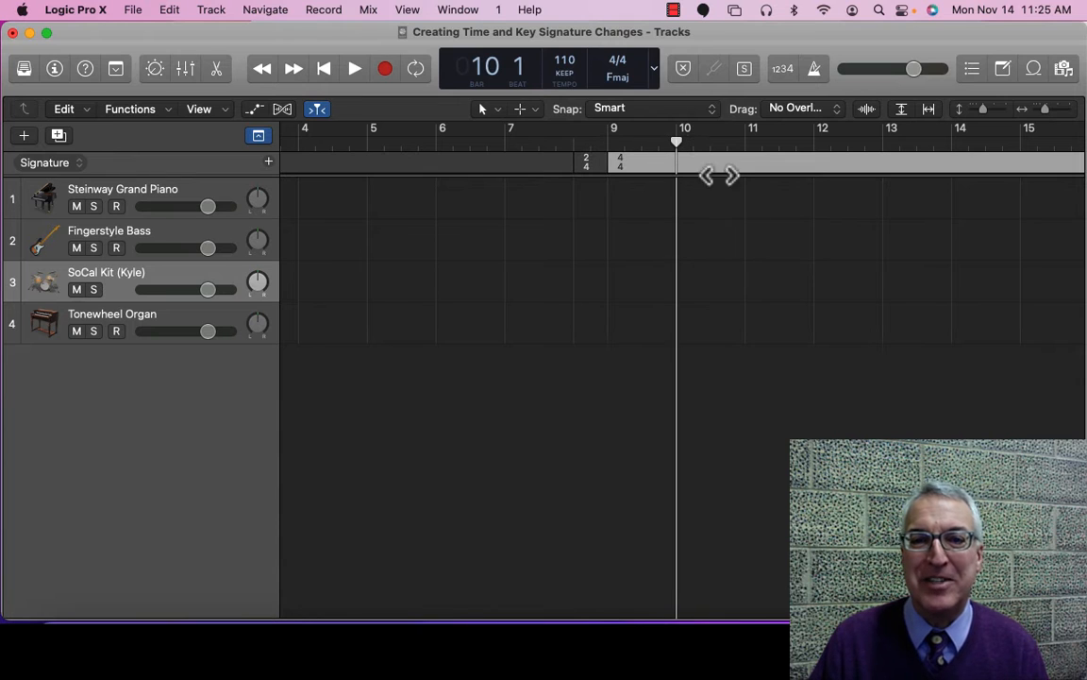
pyautogui.click(626, 73)
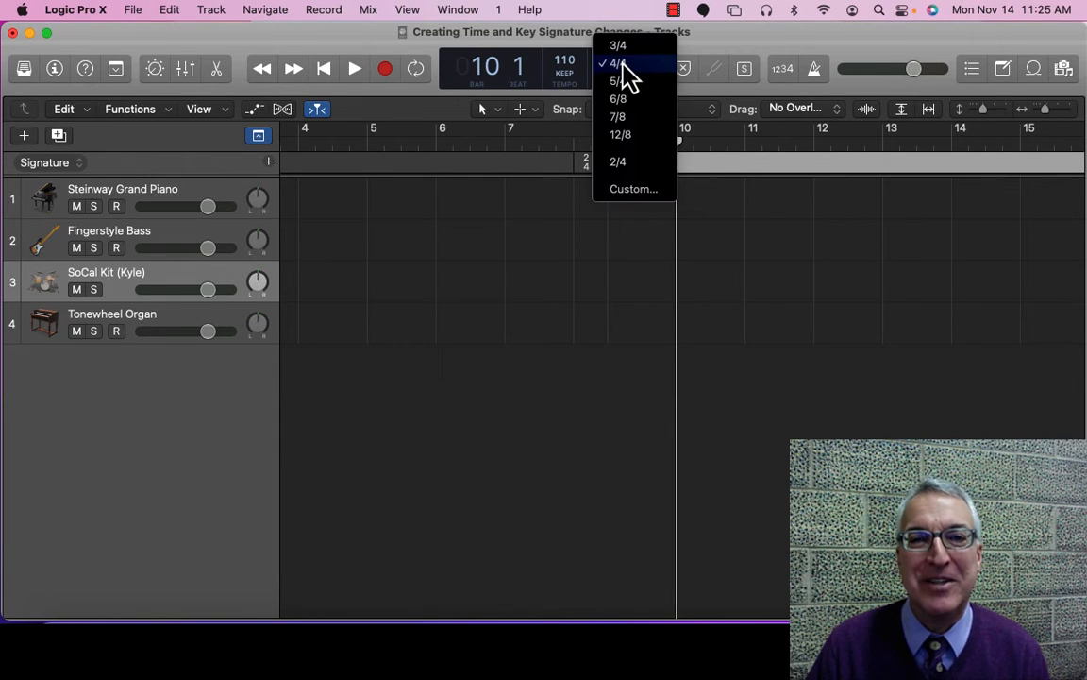
pyautogui.click(619, 99)
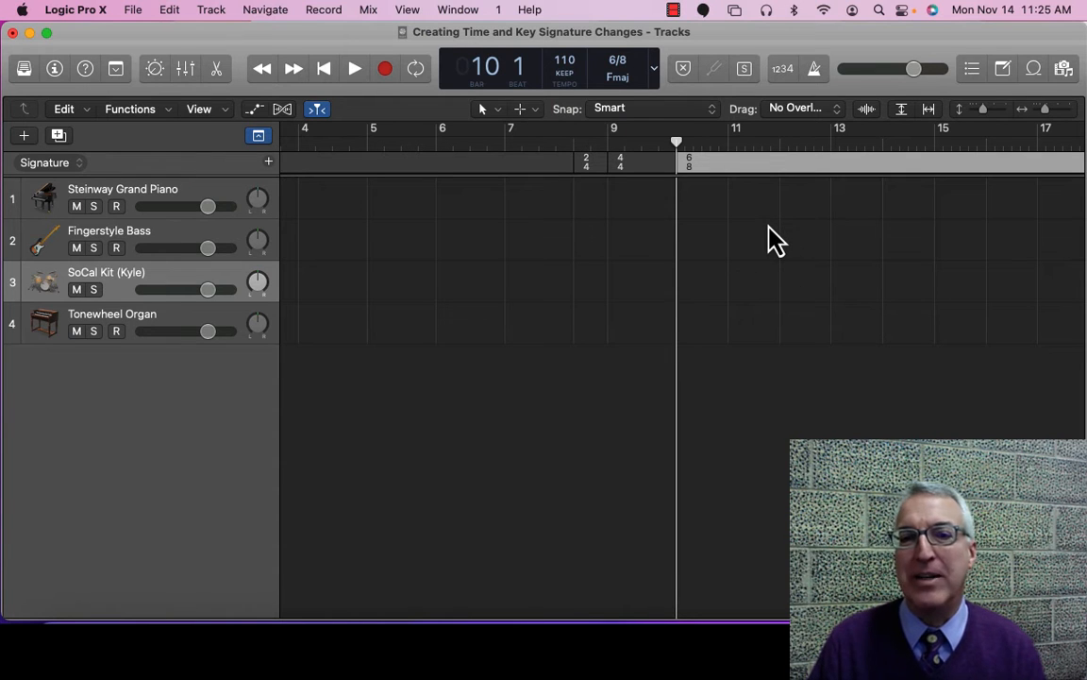
pyautogui.click(830, 145)
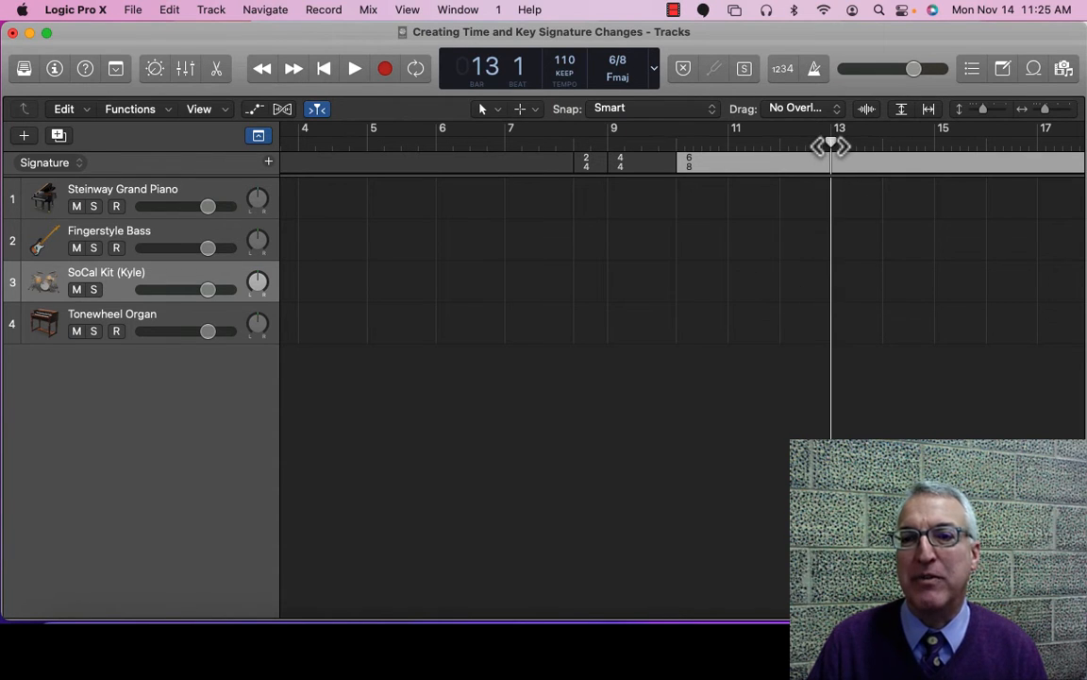
pyautogui.click(642, 75)
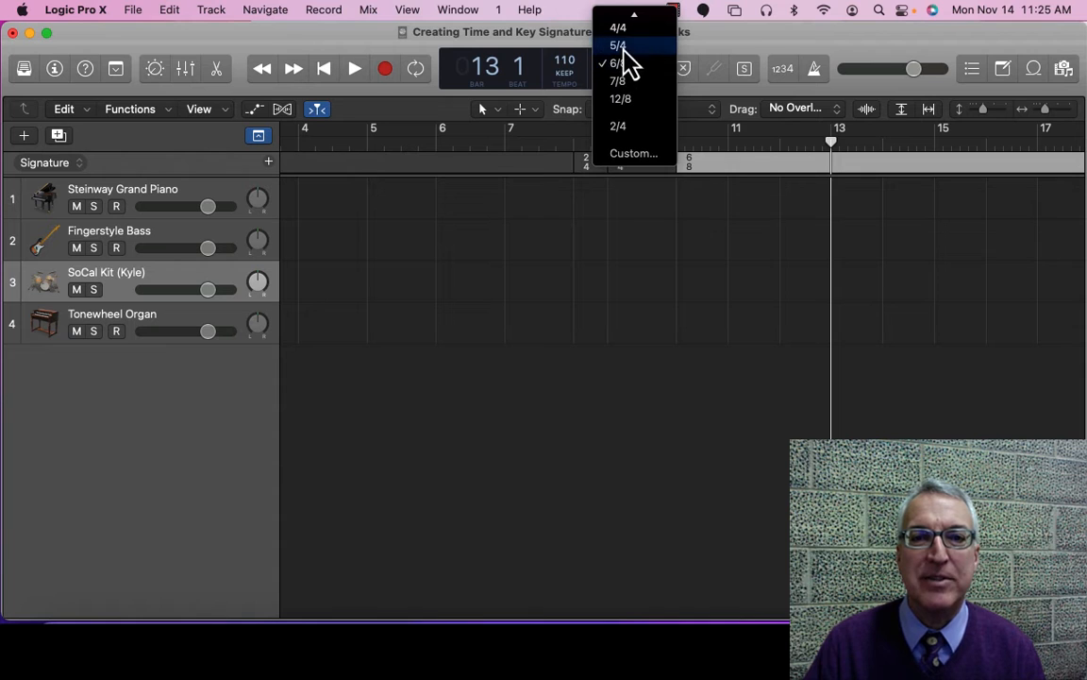
pyautogui.click(621, 33)
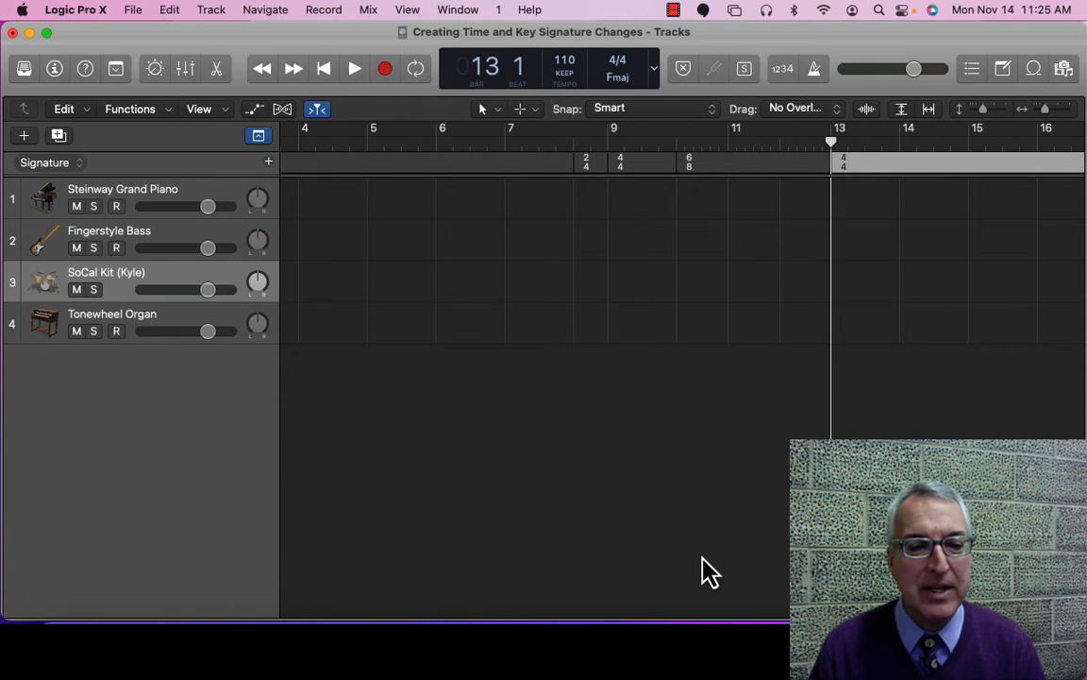
# Change the key signature to G major at bar 13
pyautogui.hscroll(-5, 705, 573)
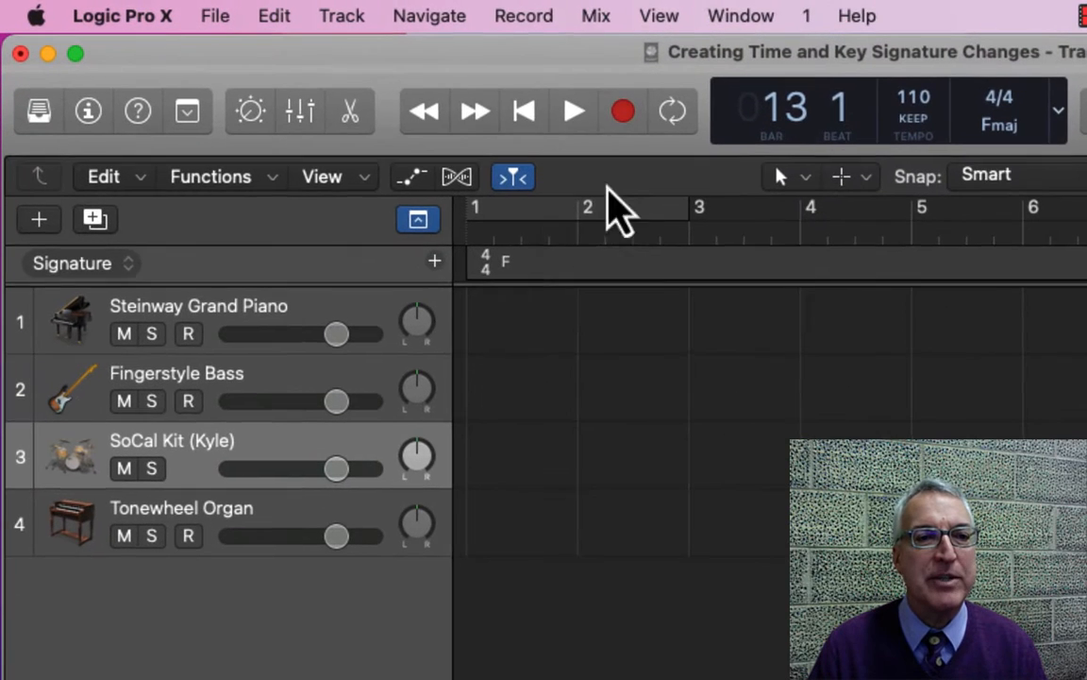
pyautogui.hscroll(3, 763, 472)
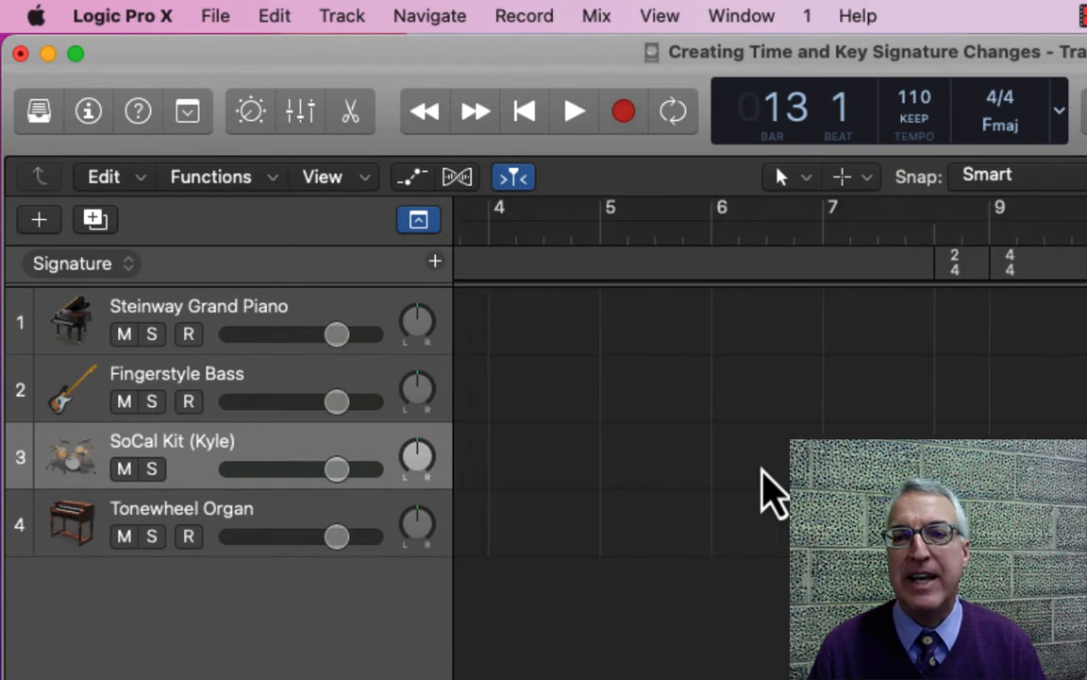
pyautogui.hscroll(6, 772, 490)
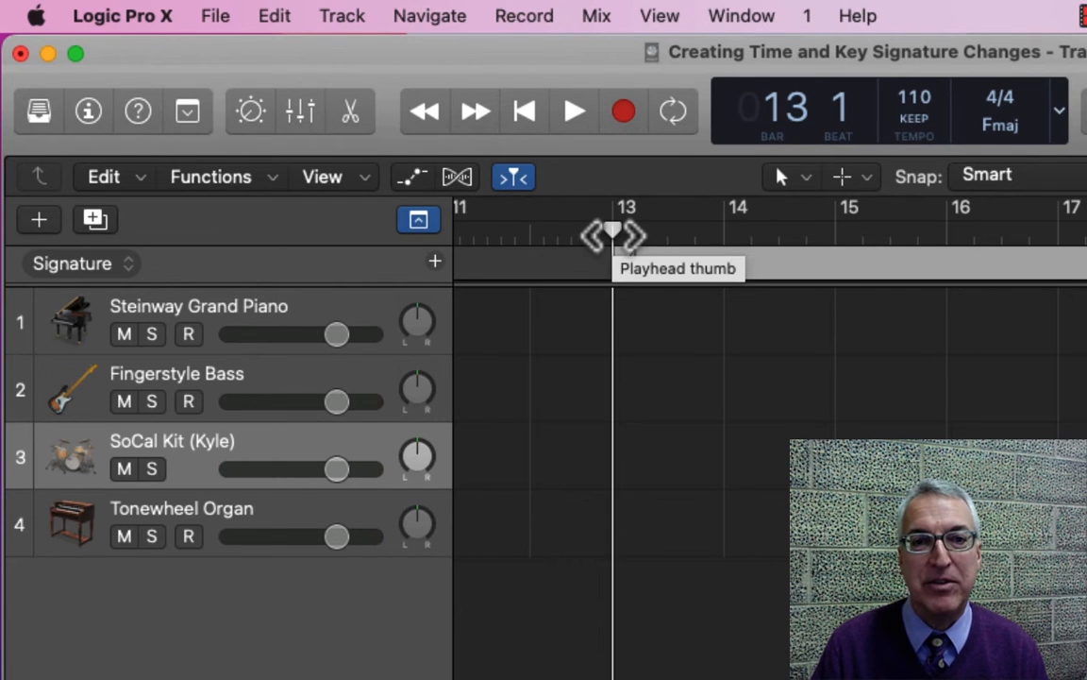
pyautogui.click(1057, 110)
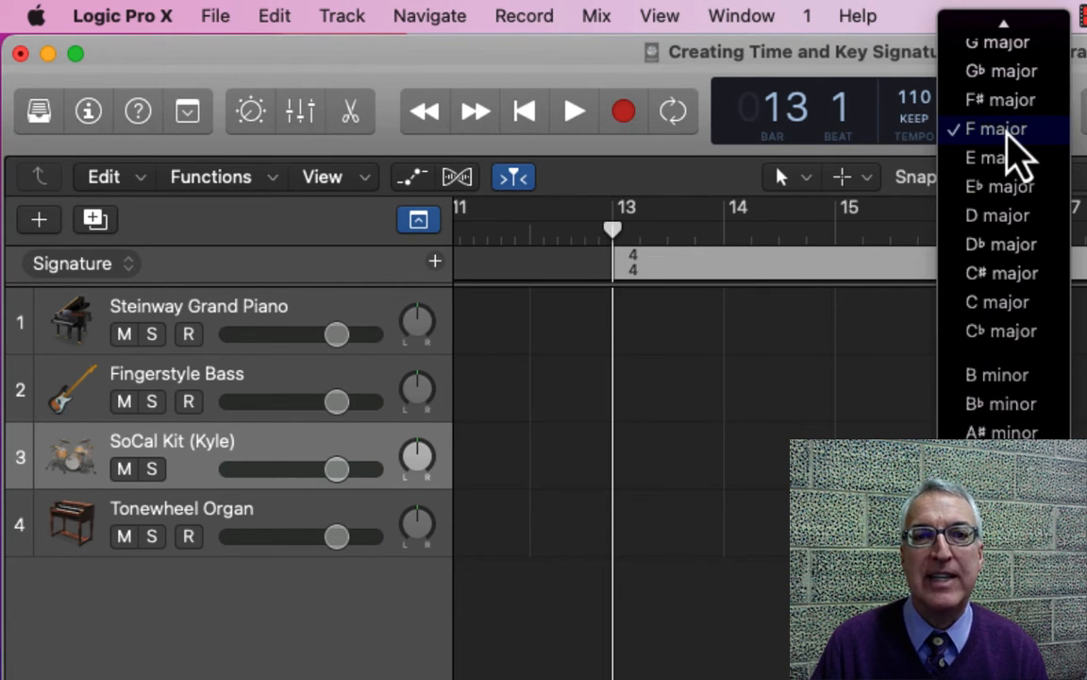
pyautogui.scroll(3, 1008, 146)
pyautogui.click(1009, 154)
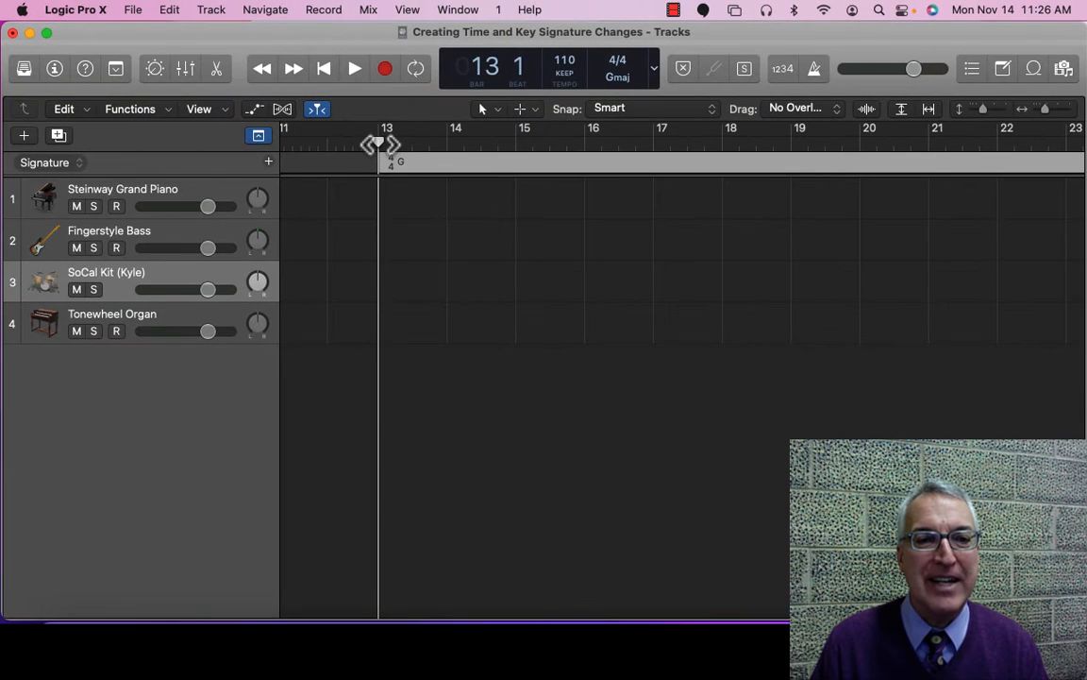
# Move the playhead to bar 16 and view the options for creating time and key signatures in the Signature track
pyautogui.moveTo(380, 143); pyautogui.dragTo(585, 148)
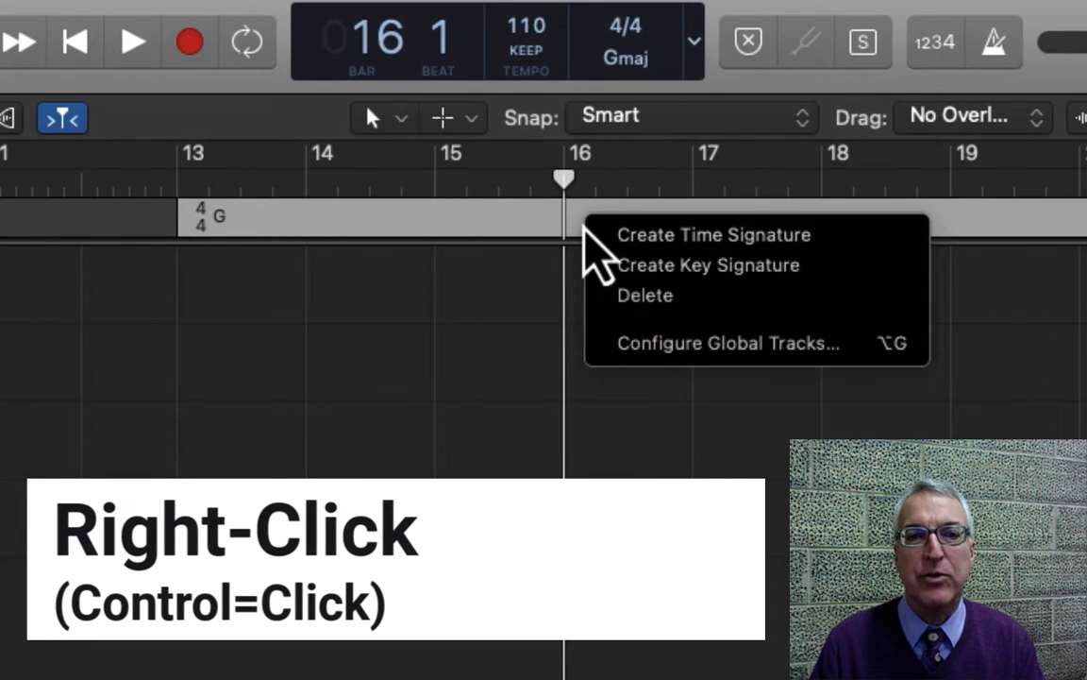
pyautogui.rightClick(600, 165)
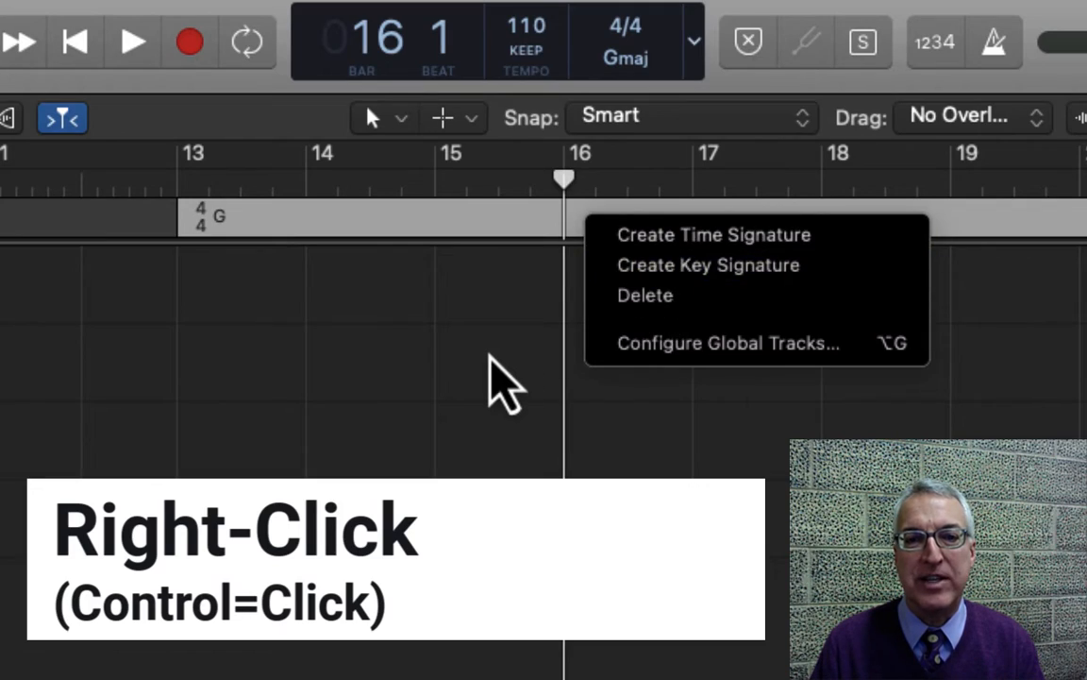
pyautogui.click(490, 356)
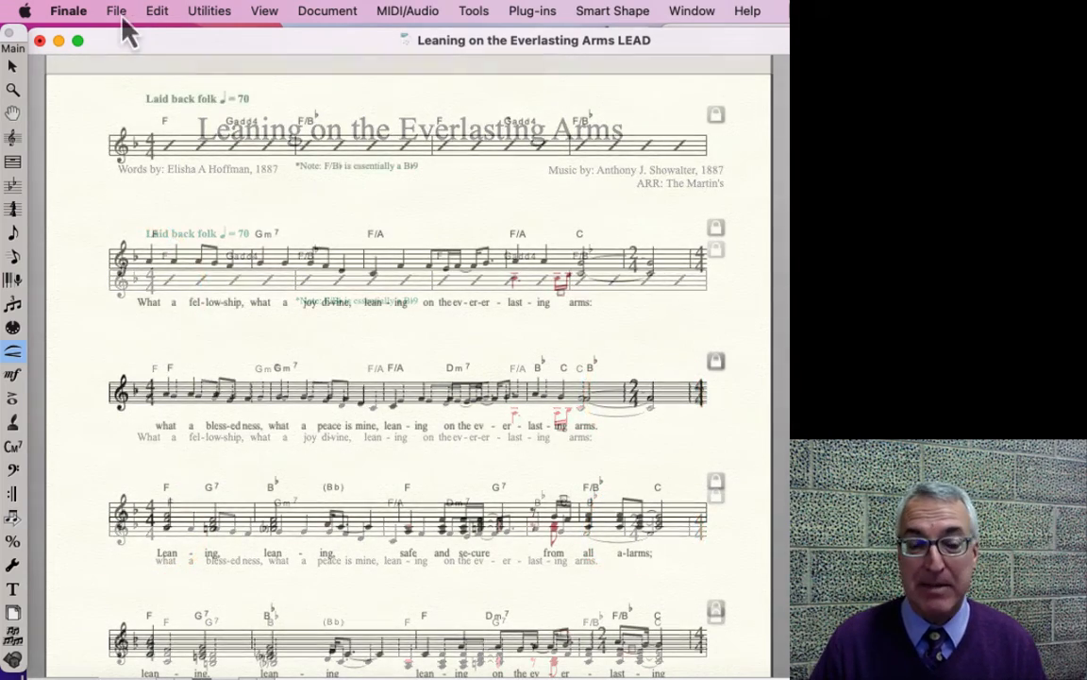
# In Finale, export the Leaning on the Everlasting Arms lead sheet as a MIDI file of the Tempo Map type
pyautogui.click(122, 16)
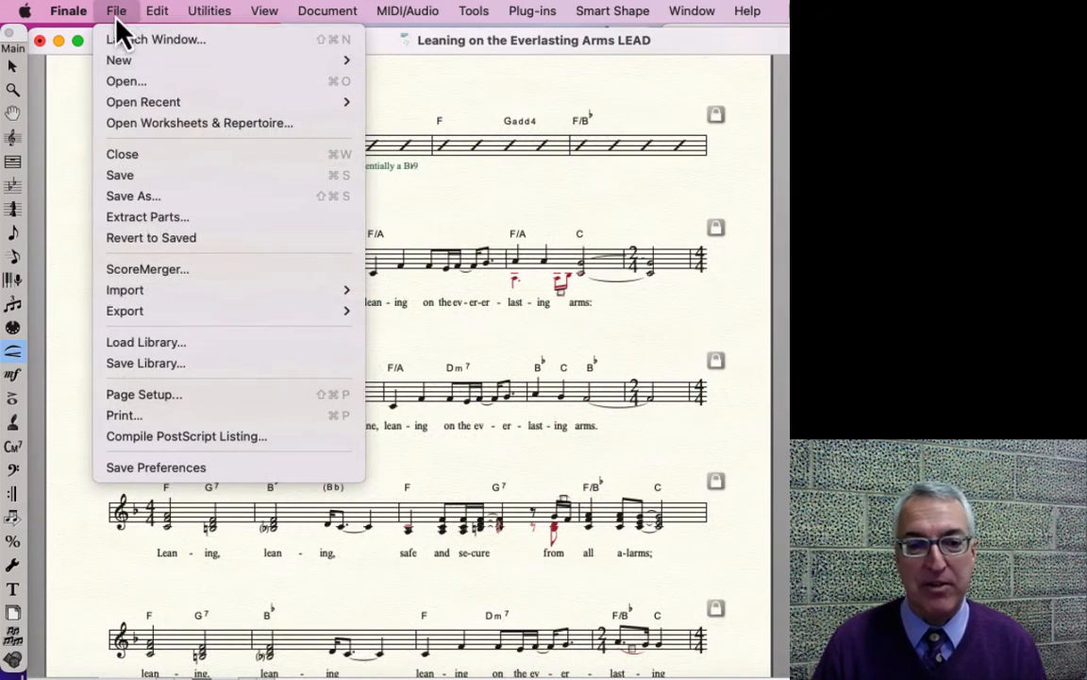
pyautogui.moveTo(174, 310)
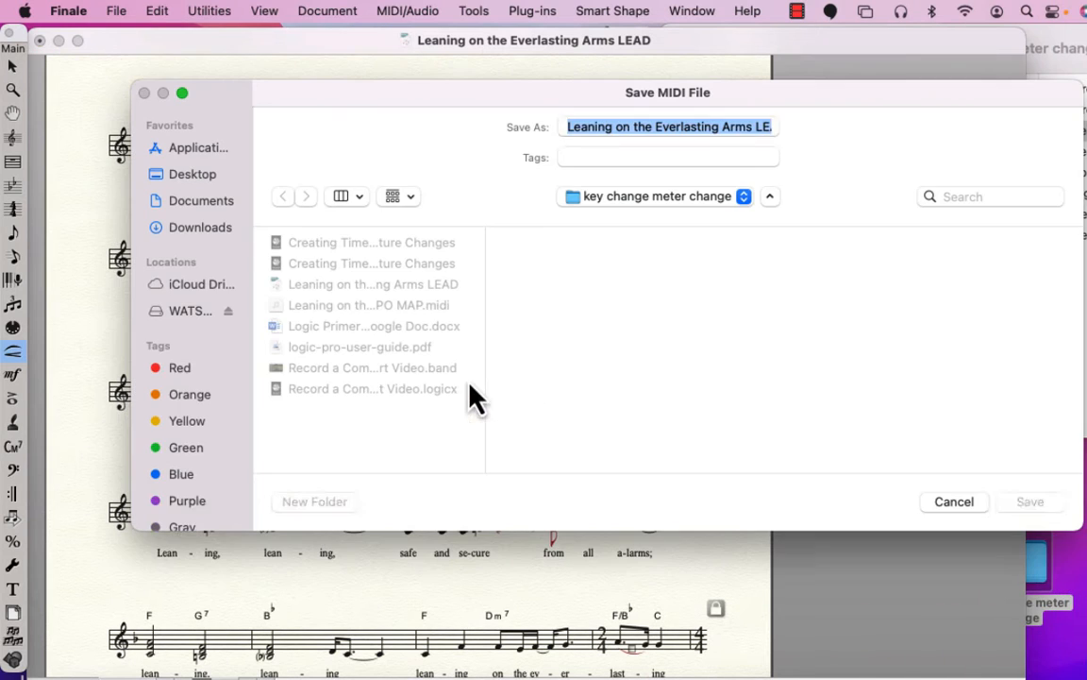
pyautogui.click(1027, 500)
pyautogui.click(475, 246)
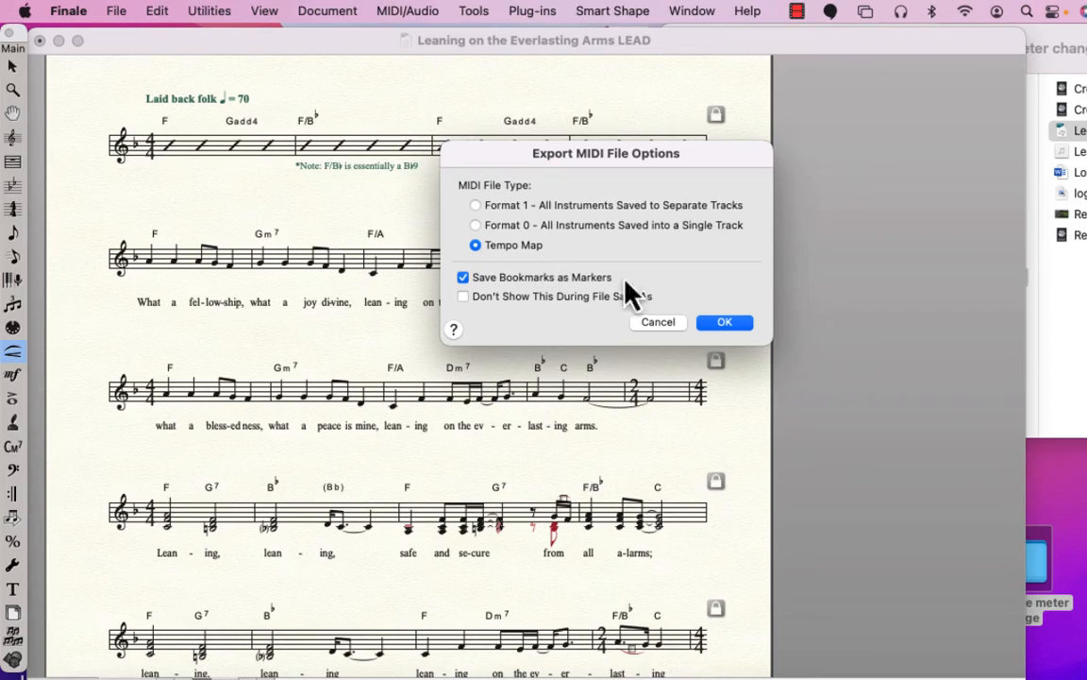
pyautogui.click(724, 322)
# In Logic Pro, import the exported tempo map MIDI file at bar 1 with its tempo information and review the Signature track's meter changes
pyautogui.moveTo(953, 140); pyautogui.dragTo(289, 392)
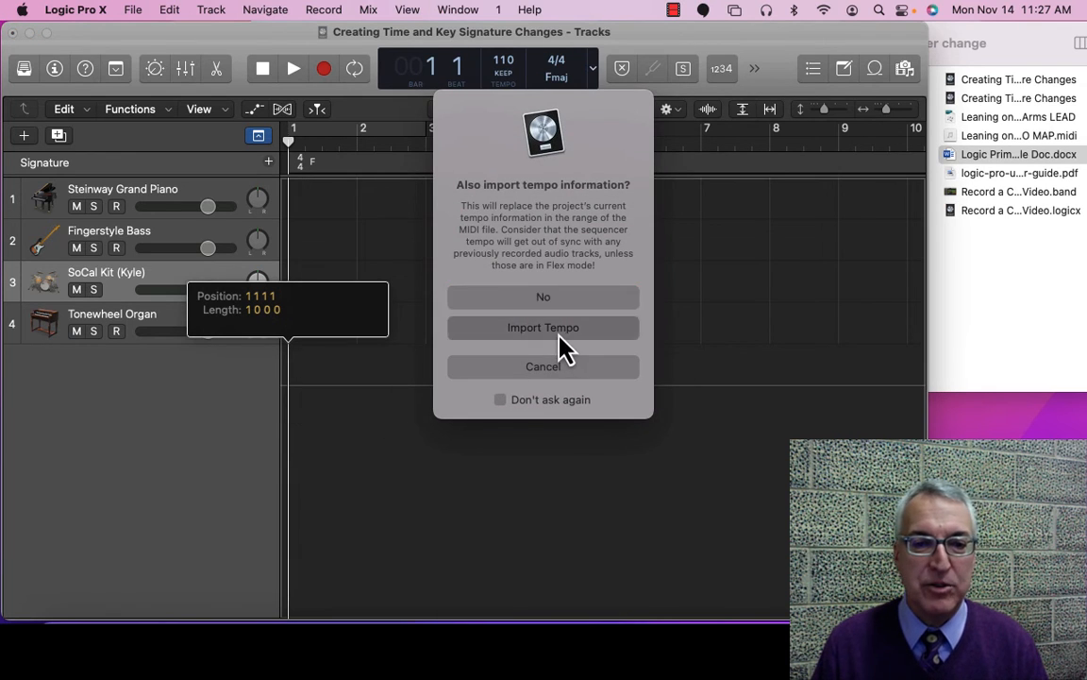
pyautogui.click(559, 335)
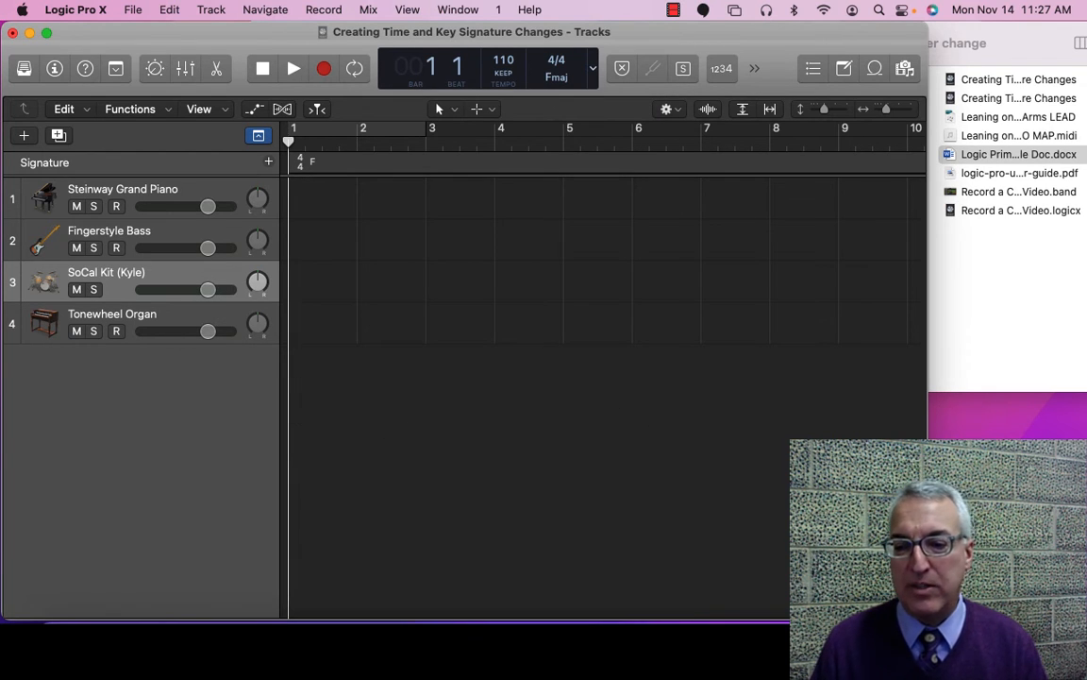
pyautogui.moveTo(928, 463); pyautogui.dragTo(1086, 462)
pyautogui.hscroll(10, 536, 426)
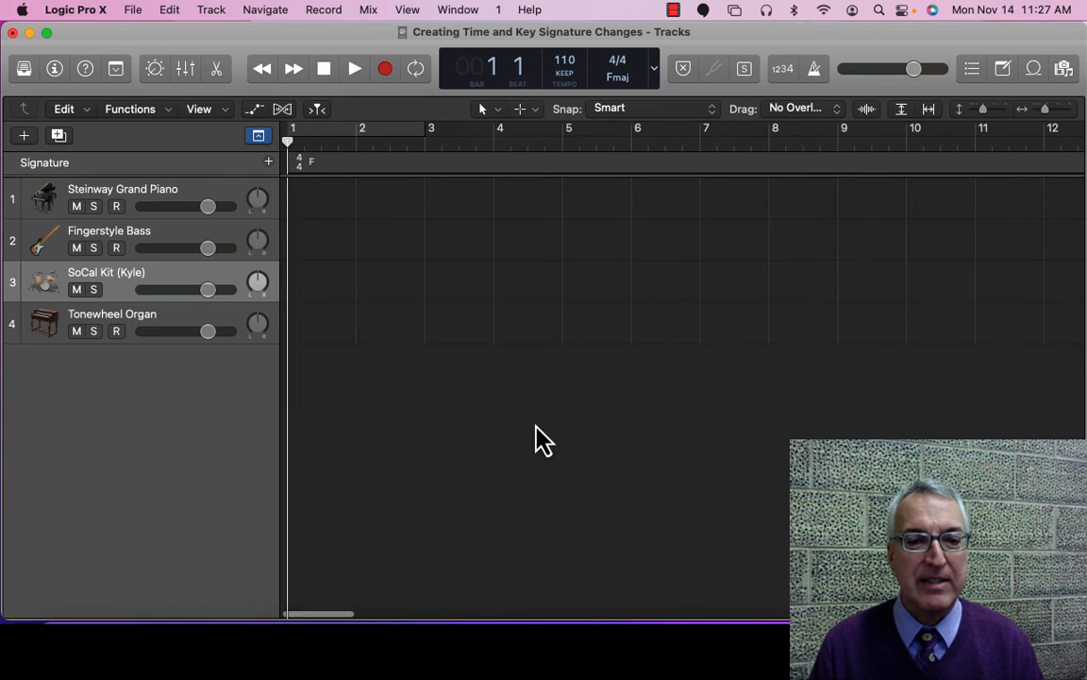
pyautogui.hscroll(8, 536, 439)
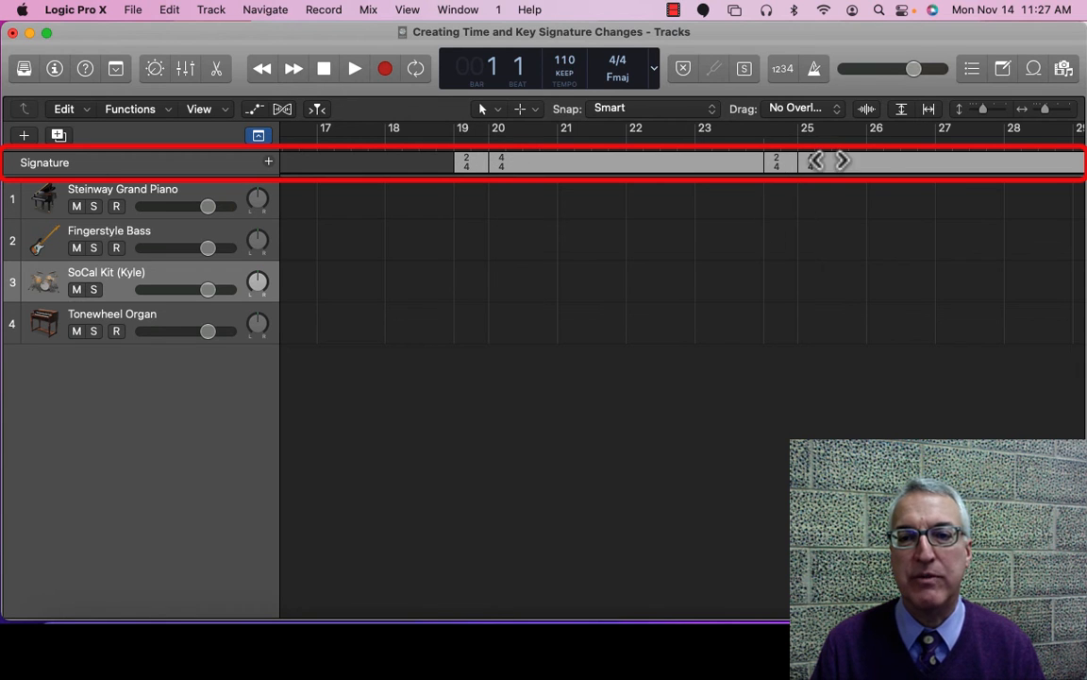
pyautogui.hscroll(11, 708, 336)
pyautogui.hscroll(1, 712, 336)
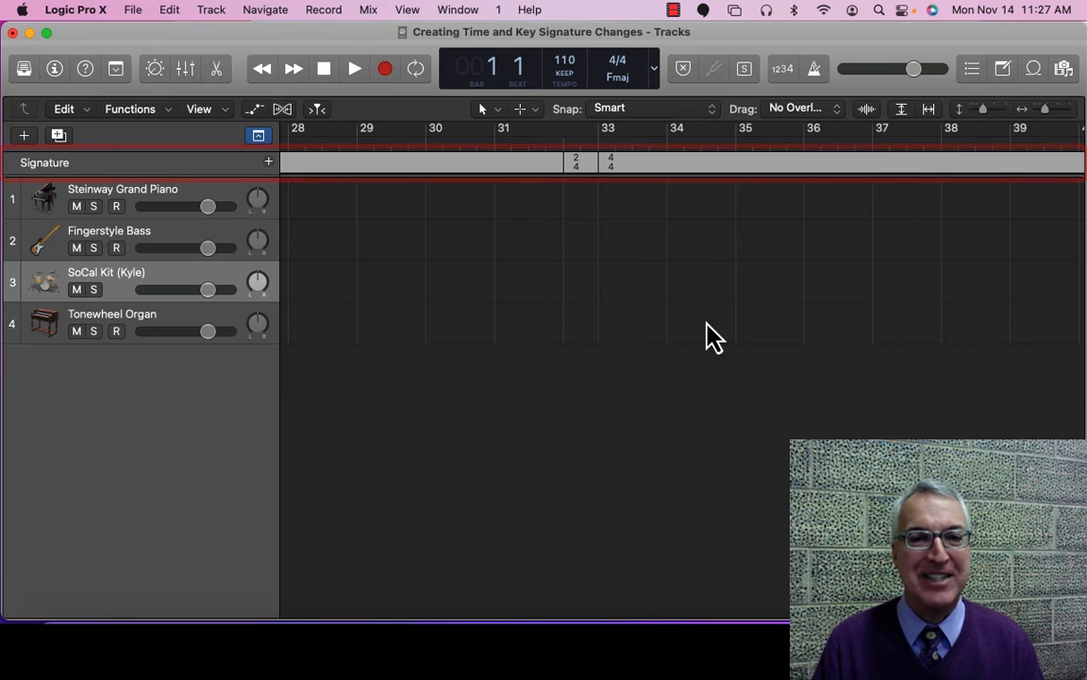
pyautogui.hscroll(1, 672, 165)
# View the options for creating signatures near bar 34 and the list of available time signatures, keeping 4/4
pyautogui.rightClick(672, 165)
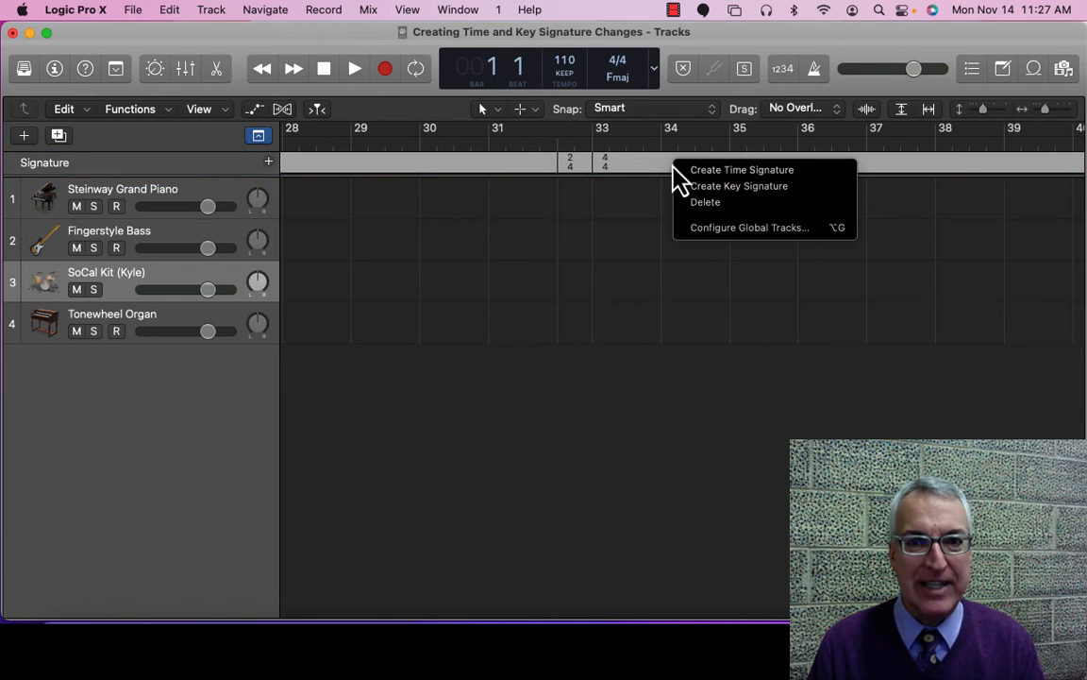
pyautogui.click(694, 172)
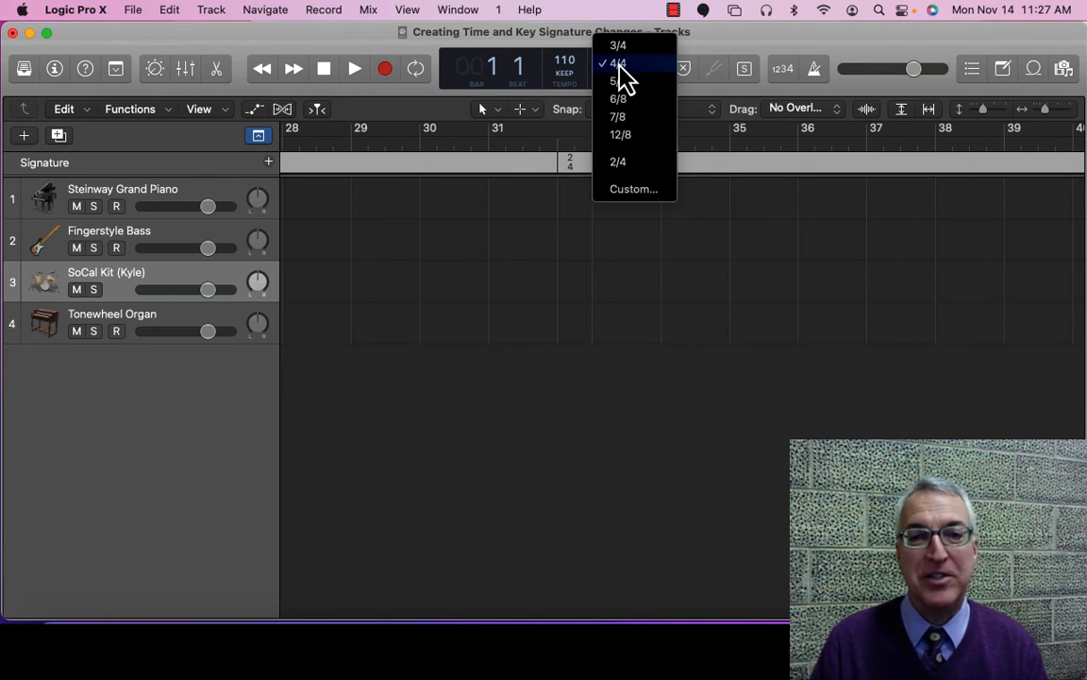
pyautogui.click(621, 64)
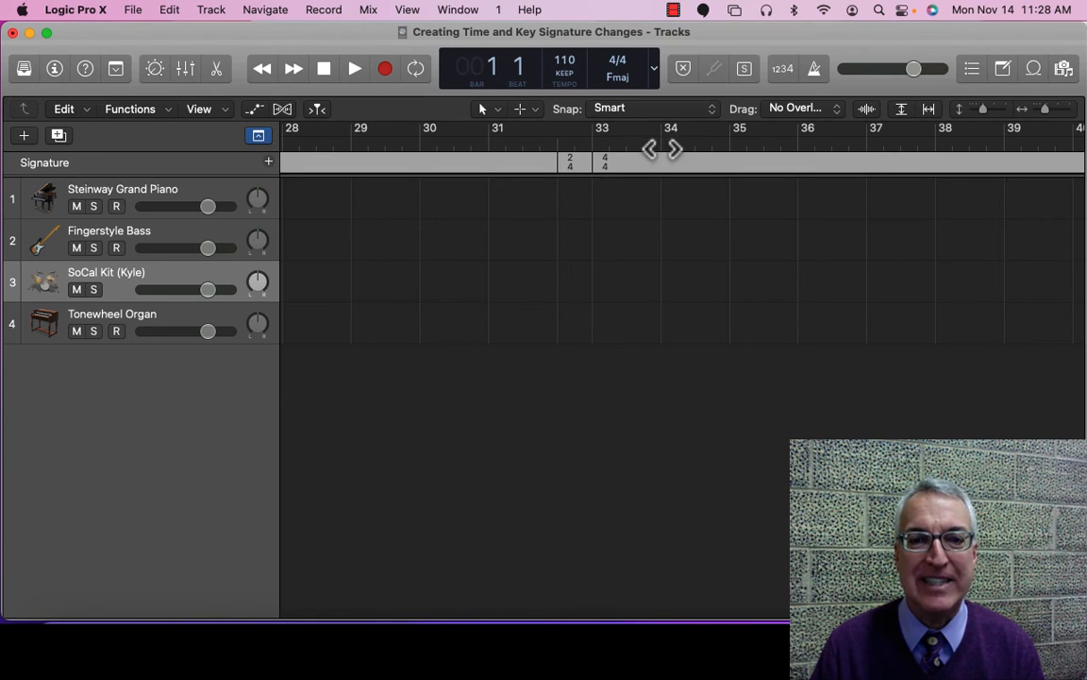
# Move the playhead to bar 34 and change the key signature there to C major
pyautogui.click(661, 146)
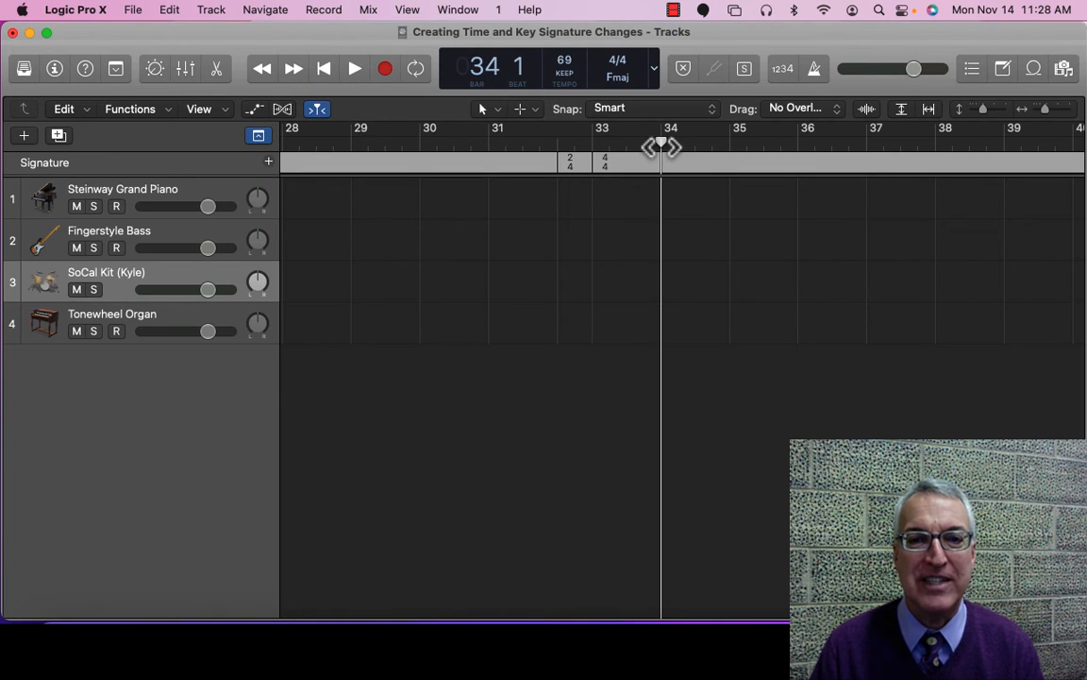
pyautogui.click(616, 79)
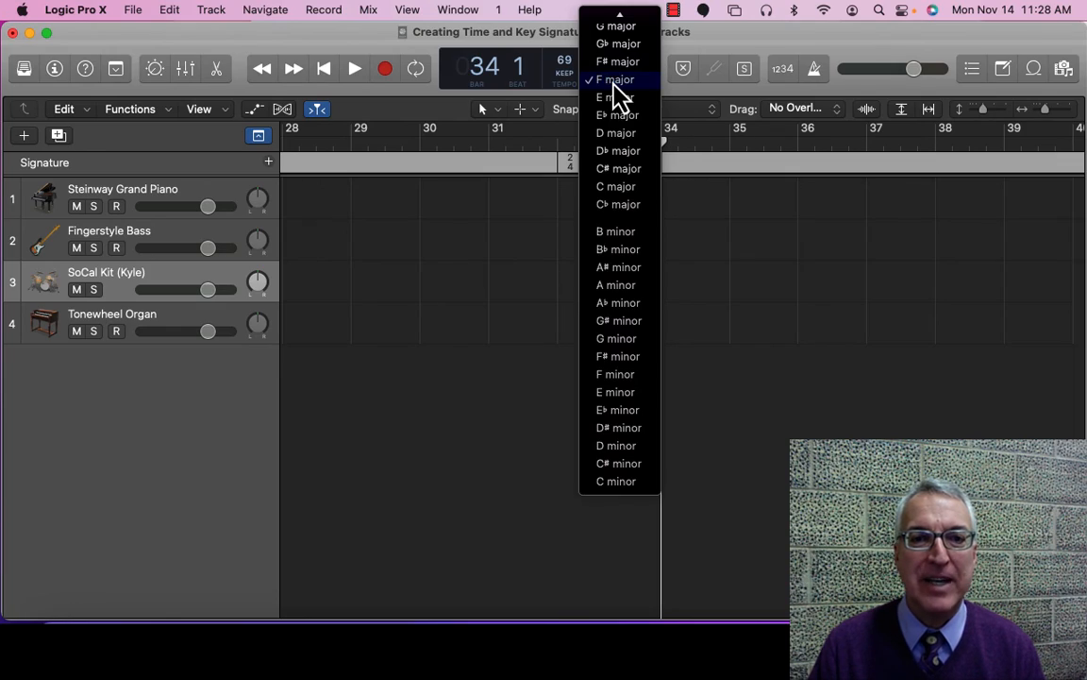
pyautogui.click(618, 187)
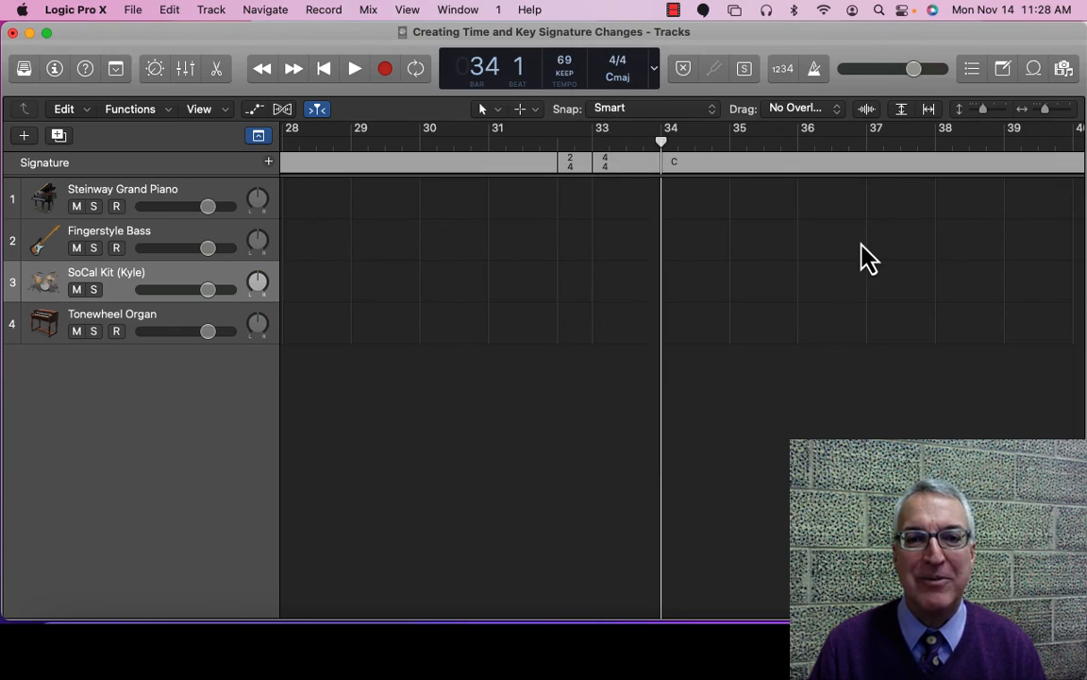